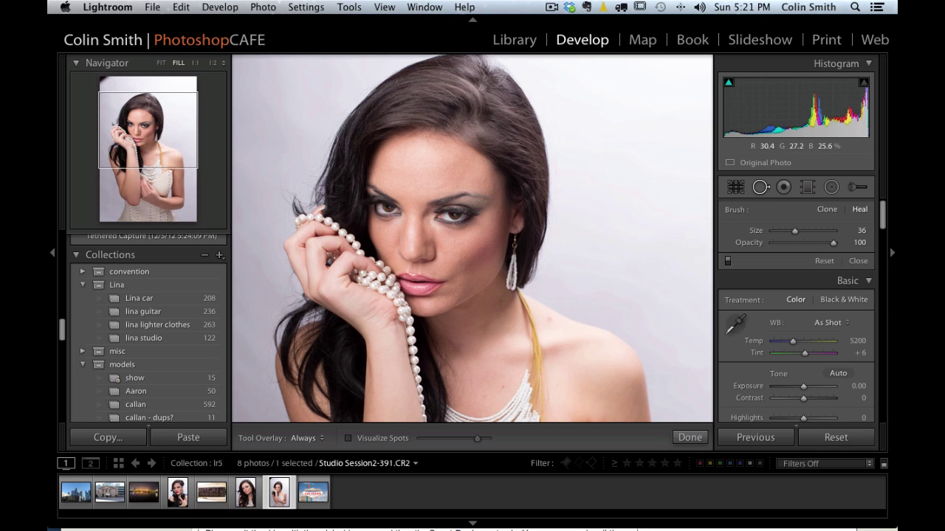
- View the face at 1:1, check it at 1:2, then return to 1:1 on the cheek skin
left_click(195, 64)
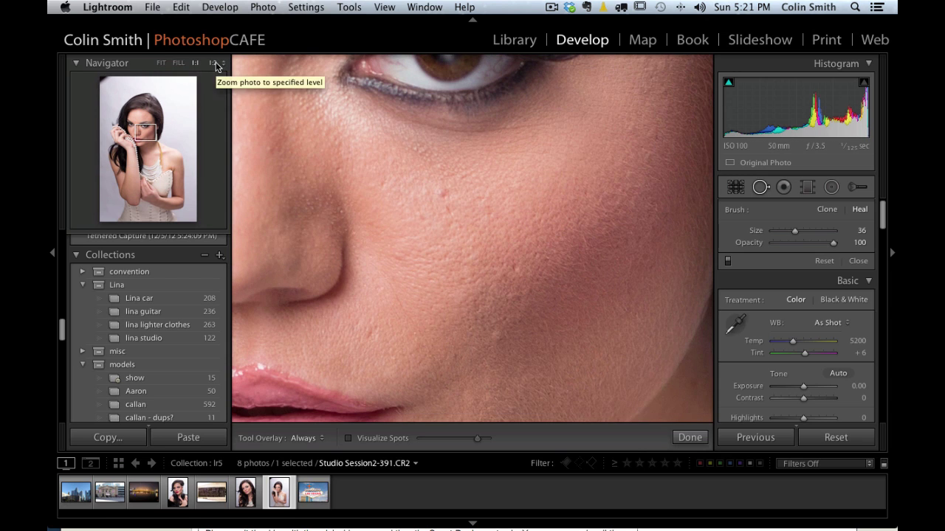
left_click(212, 64)
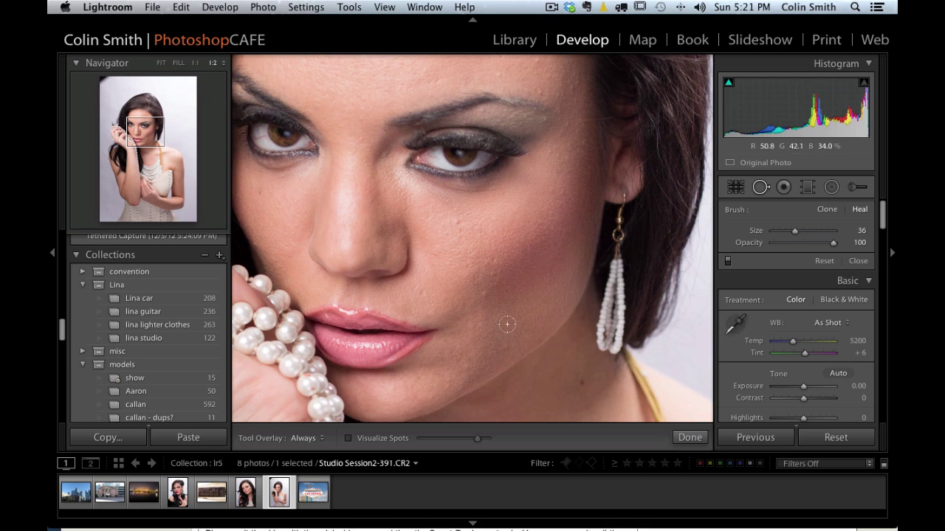
left_click(195, 64)
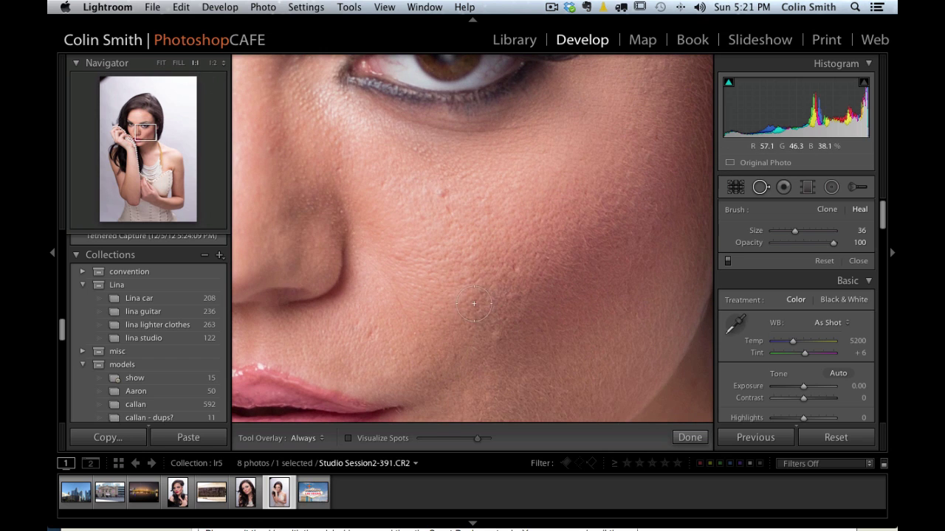
left_click_drag(474, 303, 491, 254)
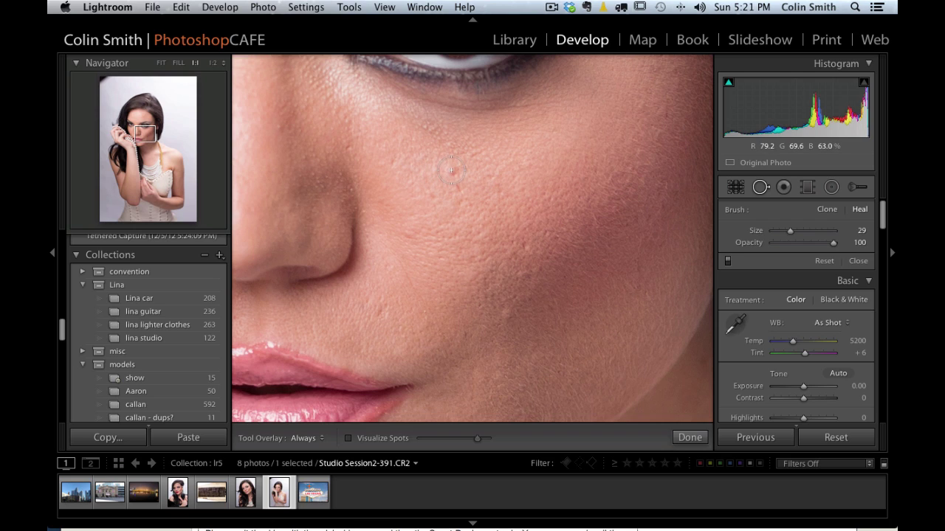
- Heal a cheek blemish and compare the result with overlays hidden and before/after
left_click(451, 171)
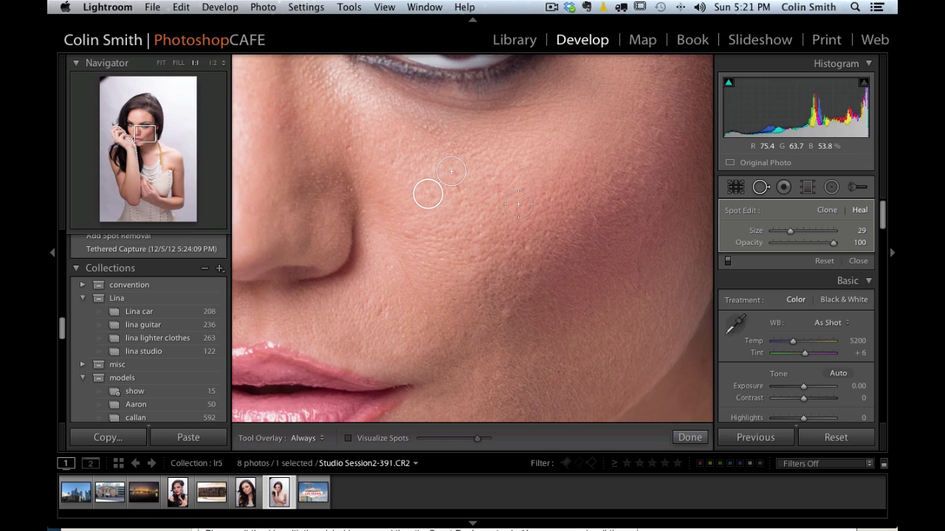
key("h")
key("backslash")
key("backslash")
key("h")
- Heal three more cheek blemishes, moving one heal's source onto cleaner skin
left_click(429, 201)
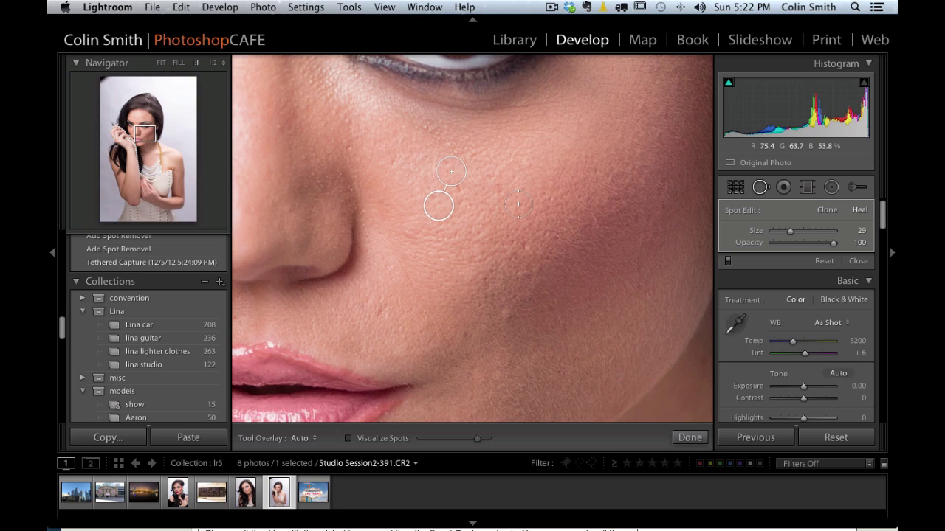
left_click(480, 158)
left_click_drag(388, 307, 590, 141)
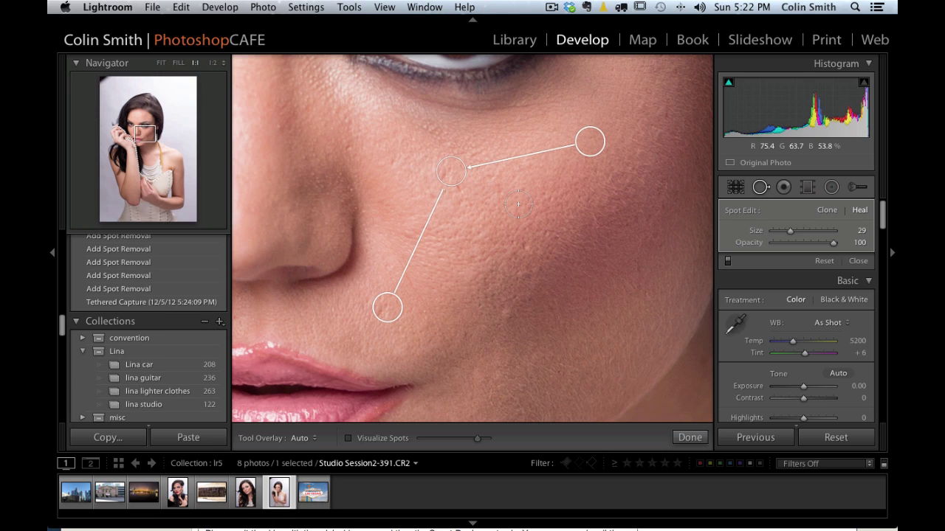
left_click(436, 200)
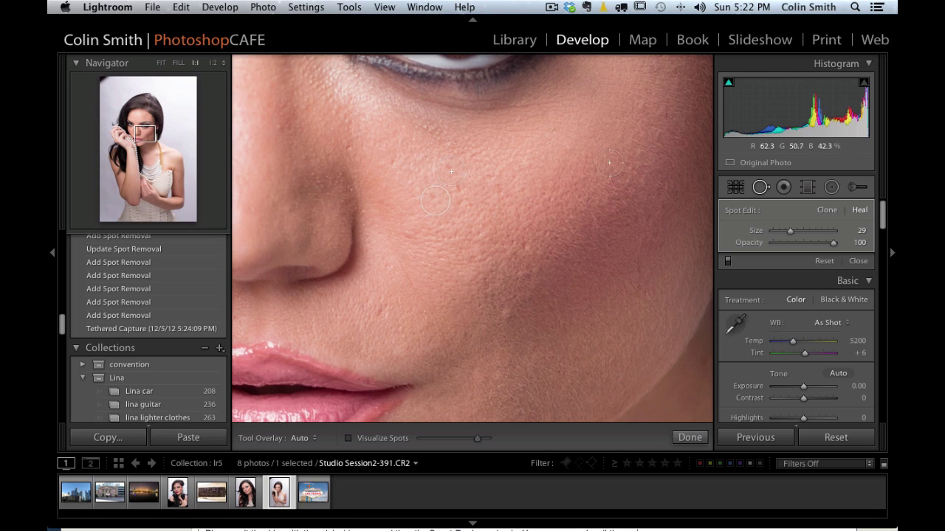
- Shift an existing cheek heal slightly and add a new heal spot over a lower blemish
mouse_move(434, 197)
left_mouse_down()
mouse_move(410, 177)
mouse_move(406, 157)
mouse_move(401, 175)
mouse_move(421, 204)
left_mouse_up()
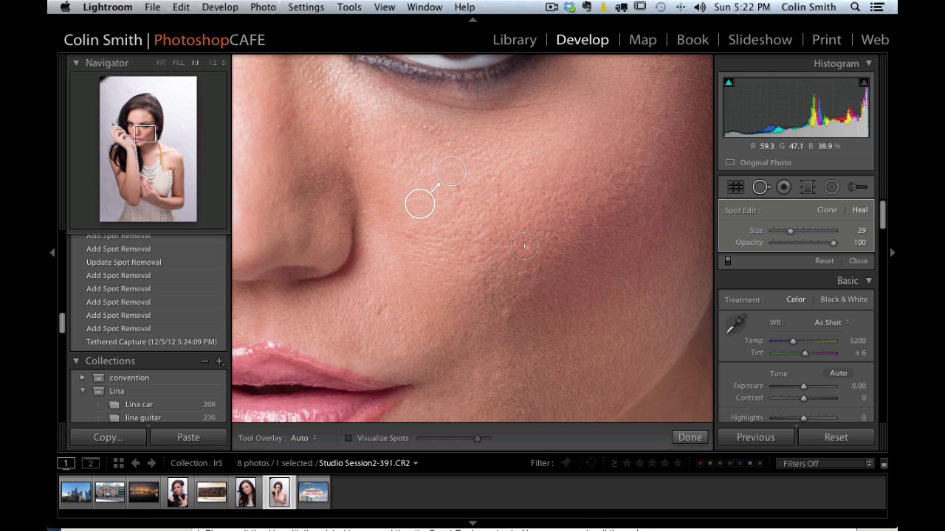
mouse_move(525, 246)
left_mouse_down()
mouse_move(549, 221)
mouse_move(534, 214)
mouse_move(558, 219)
left_mouse_up()
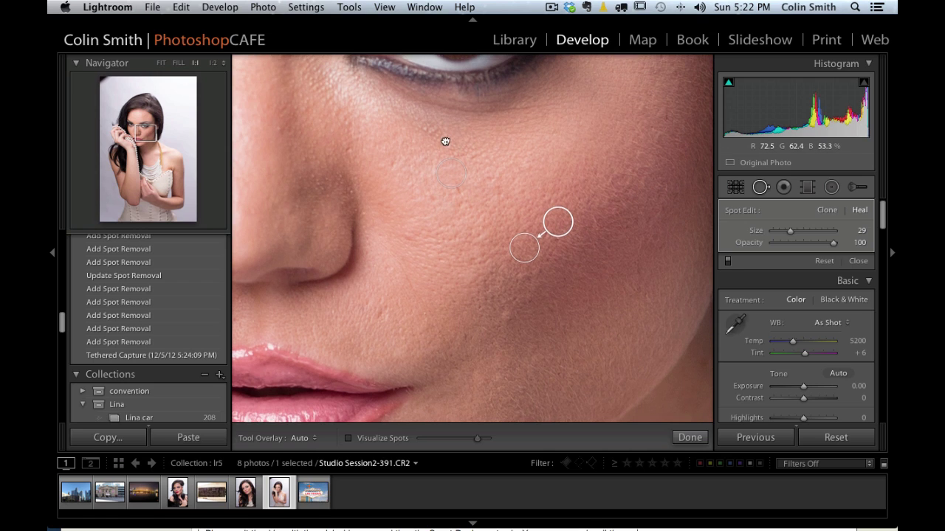
left_click_drag(443, 141, 446, 273)
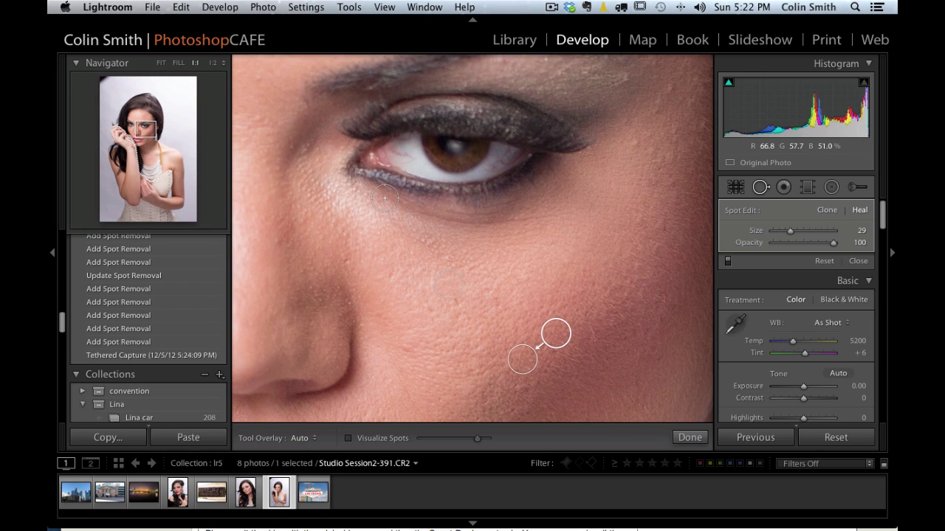
- Paint a heal stroke along the under-eye lines, compare before/after, and lower its opacity to 35
mouse_move(385, 198)
left_mouse_down()
mouse_move(451, 222)
mouse_move(542, 216)
left_mouse_up()
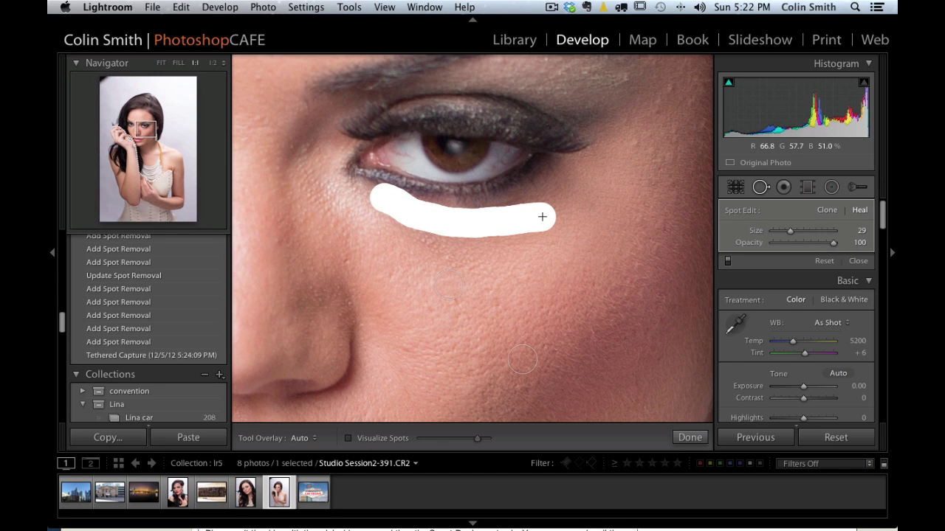
left_click_drag(542, 217, 544, 215)
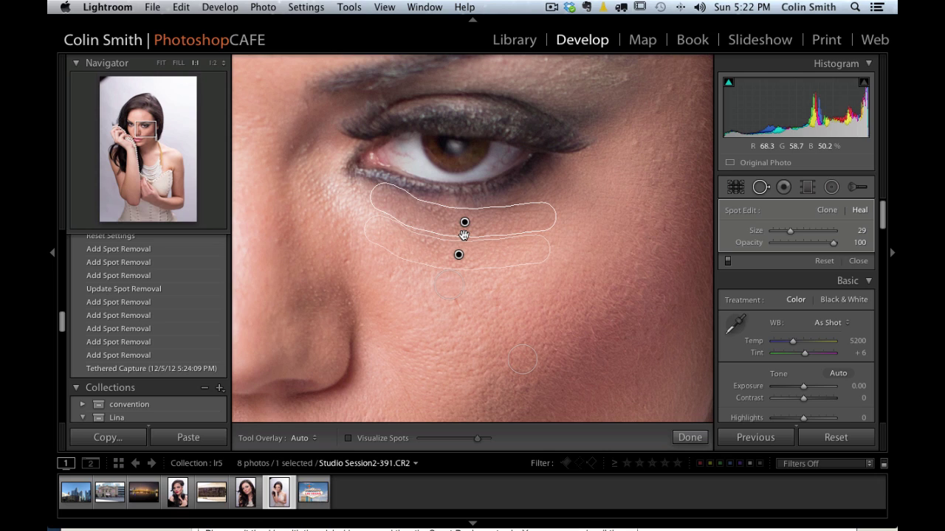
key("h")
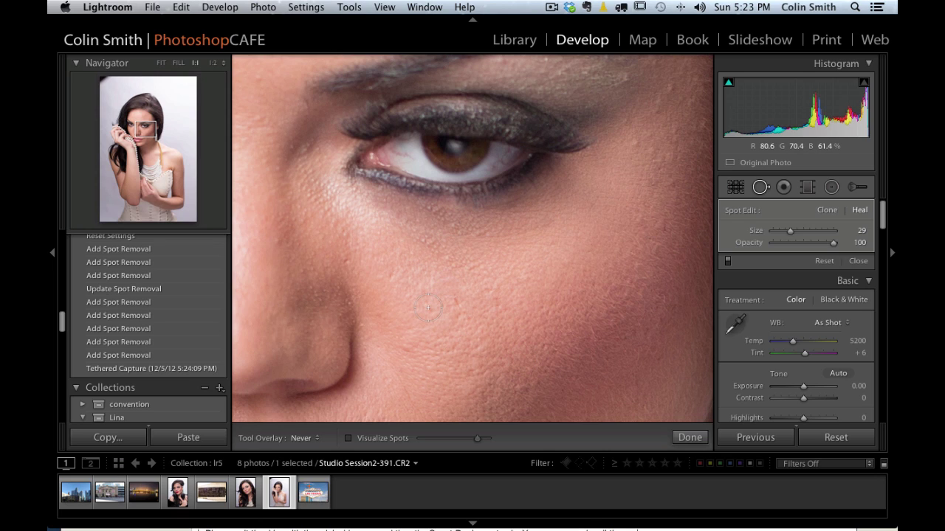
key("backslash")
key("backslash")
key("backslash")
key("backslash")
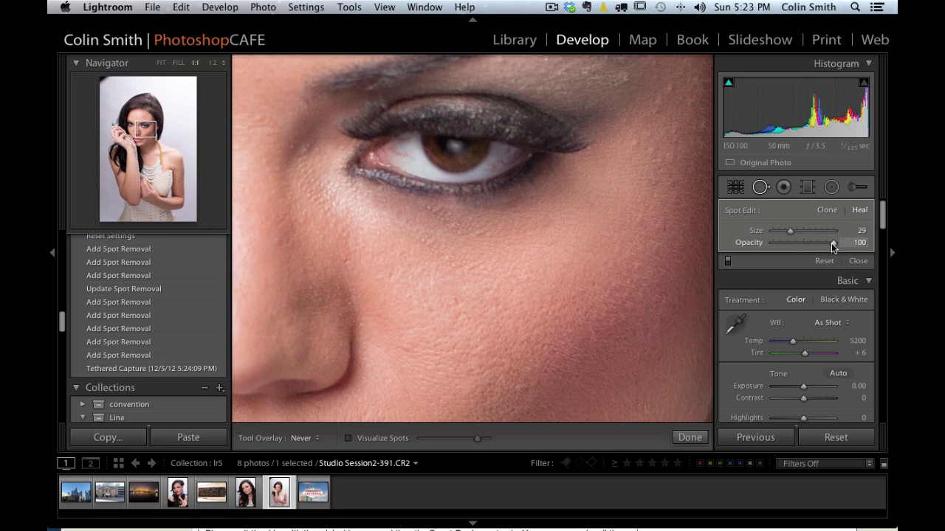
left_click_drag(831, 243, 773, 241)
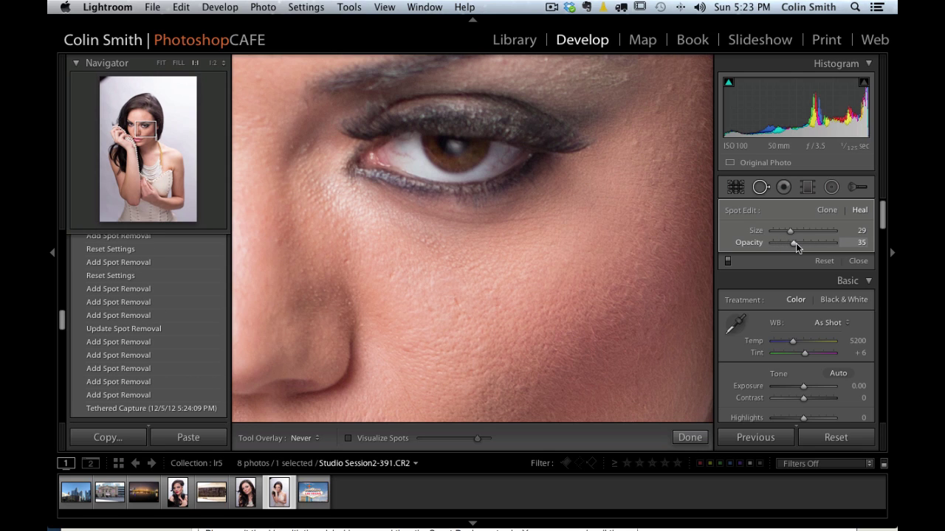
- Set the under-eye heal's opacity to 43, then apply further heal spots below the eye
left_click_drag(796, 243, 801, 245)
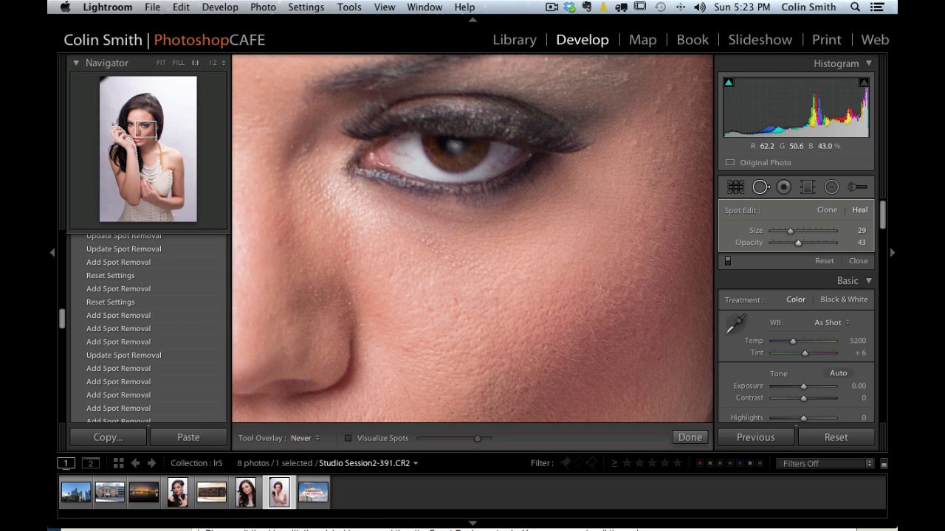
left_click(395, 275)
left_click(458, 303)
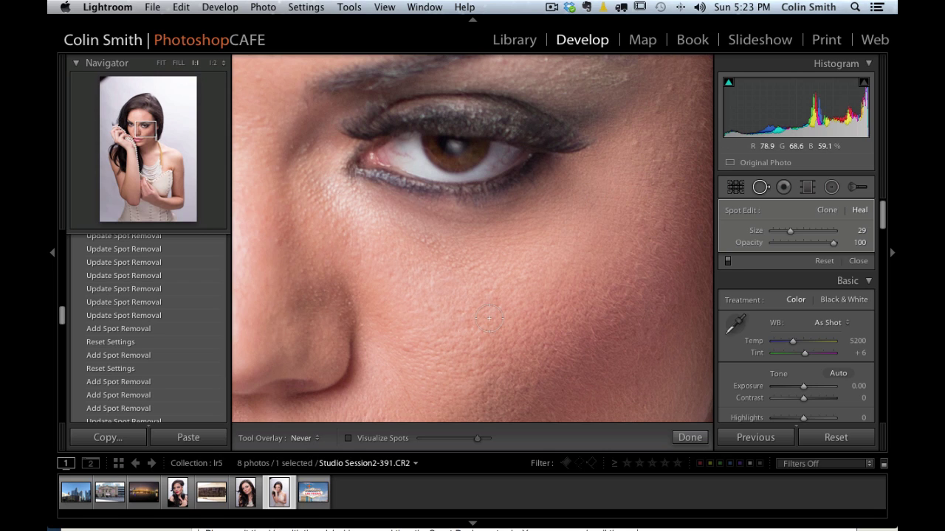
- Show the spot overlays and frame the whole face at 1:2
key("h")
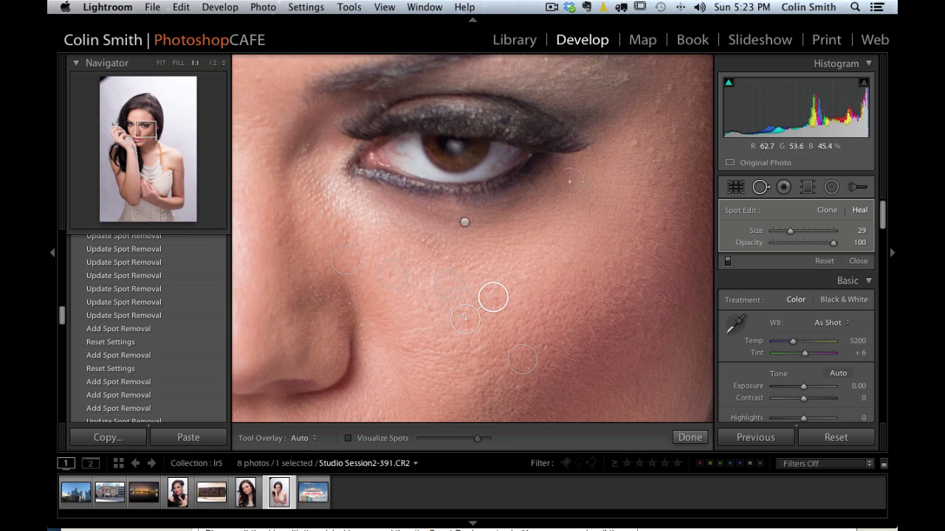
left_click_drag(425, 342, 493, 169)
left_click_drag(477, 243, 431, 365)
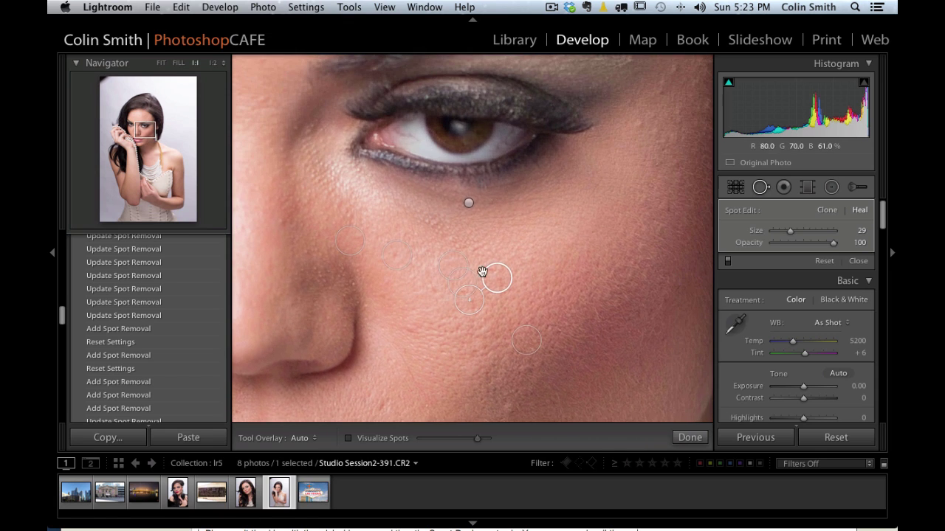
left_click(213, 63)
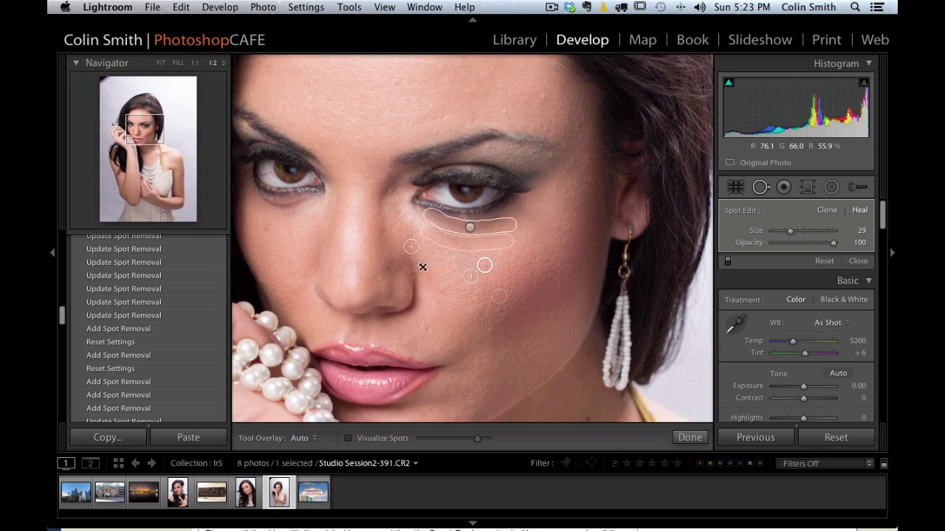
left_click_drag(391, 110, 409, 122)
- Heal blemishes on the brow, forehead, outer cheek, under the eye and beside the mouth, then hide overlays
left_click(526, 104)
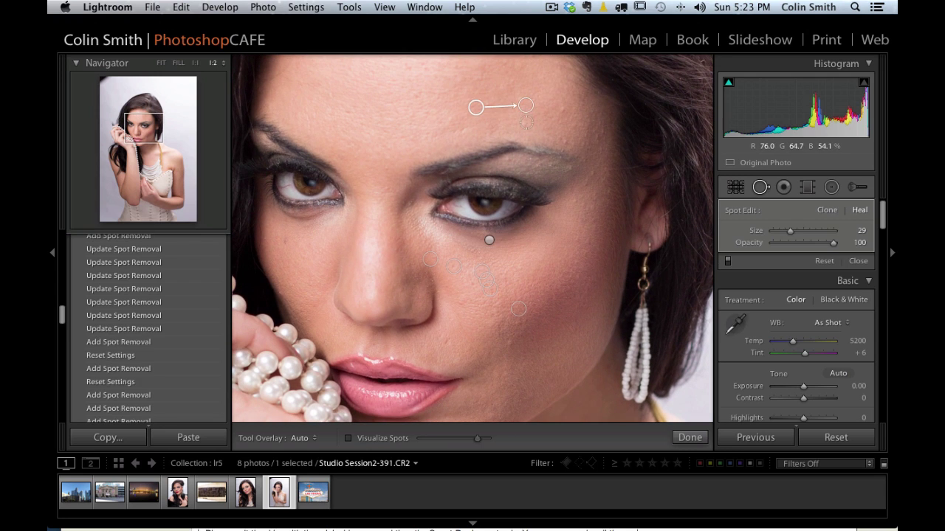
left_click(564, 110)
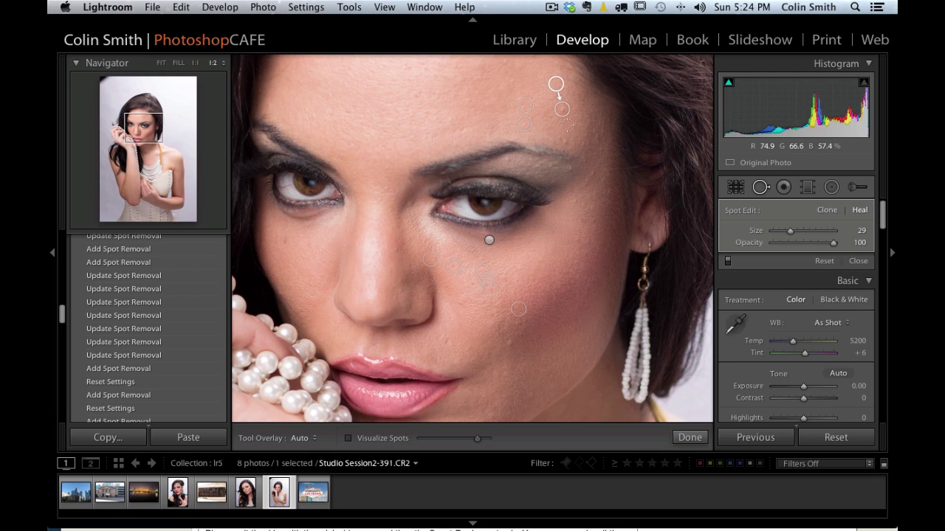
left_click_drag(566, 137, 566, 137)
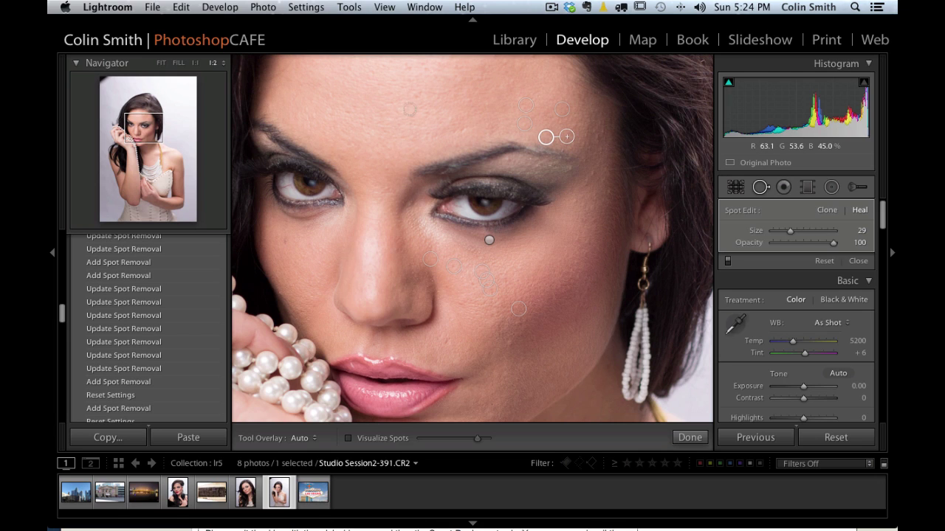
left_click(346, 112)
left_click(284, 237)
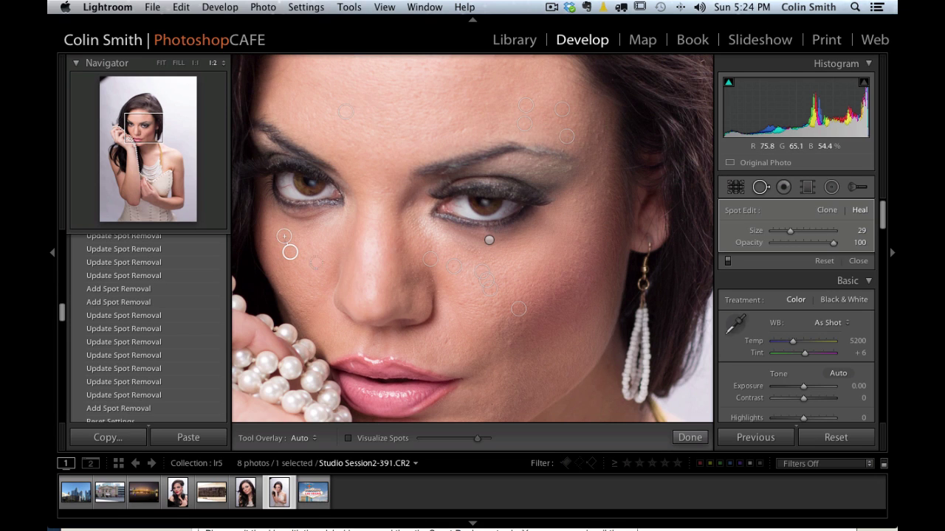
left_click_drag(447, 230, 533, 236)
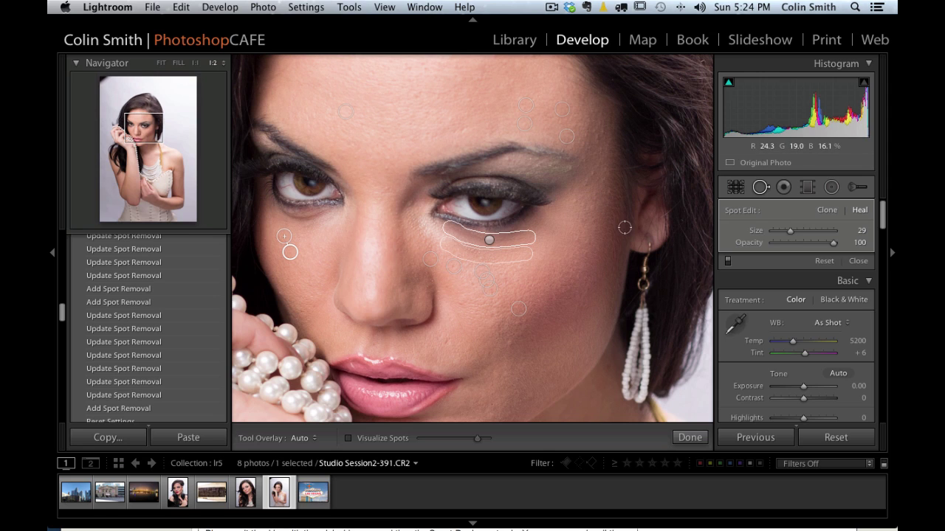
left_click(446, 340)
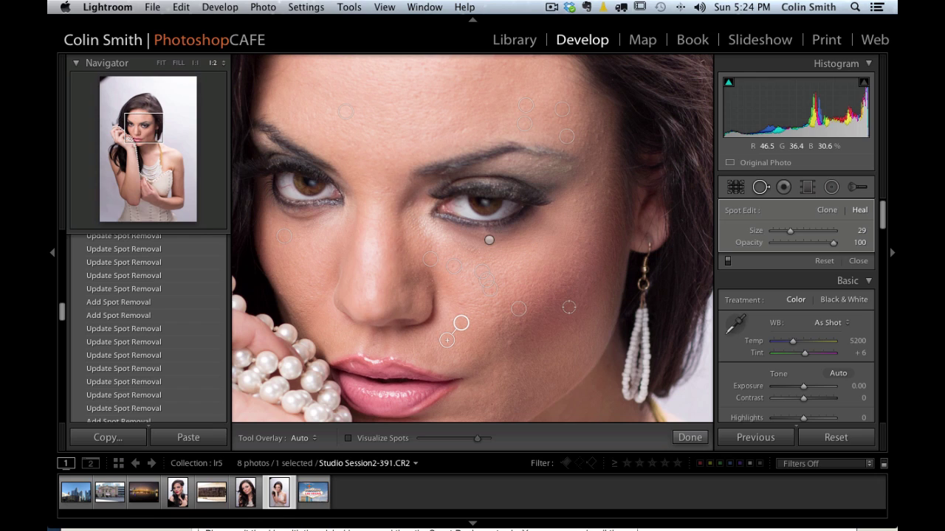
key("h")
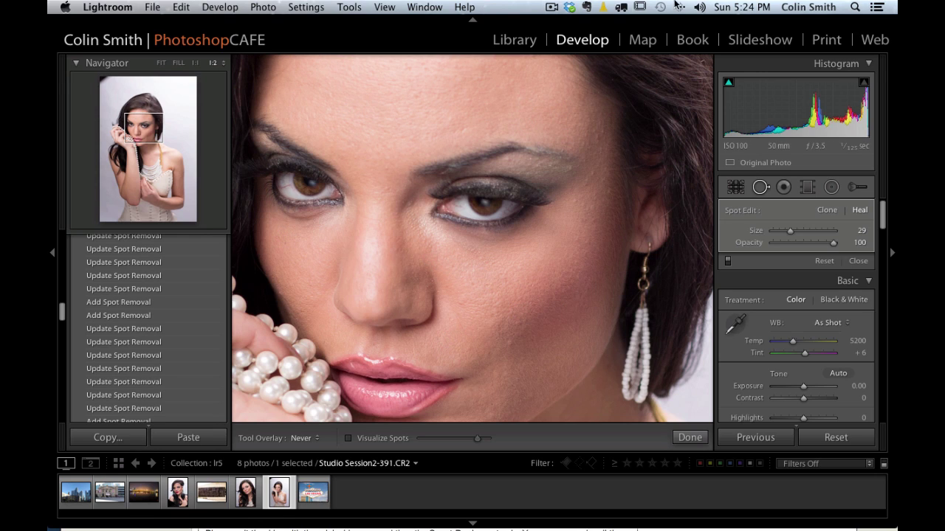
key("backslash")
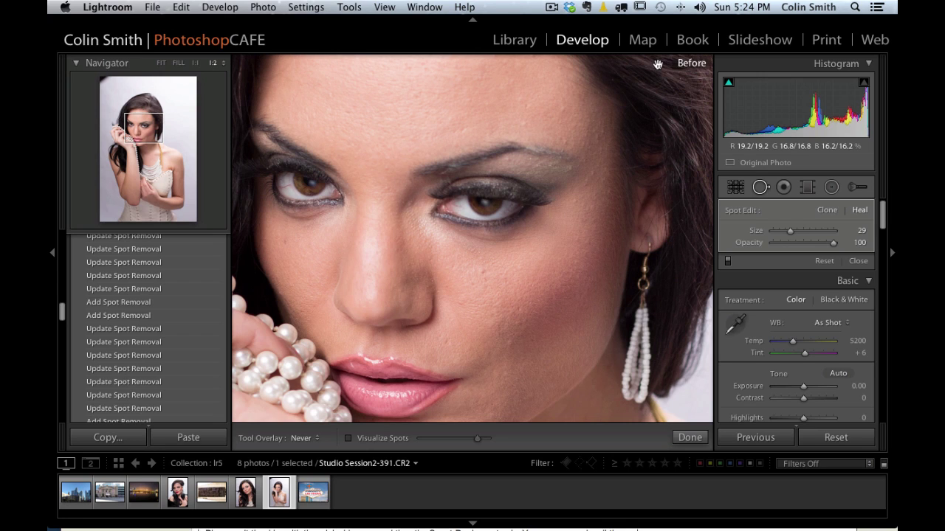
key("backslash")
key("backslash")
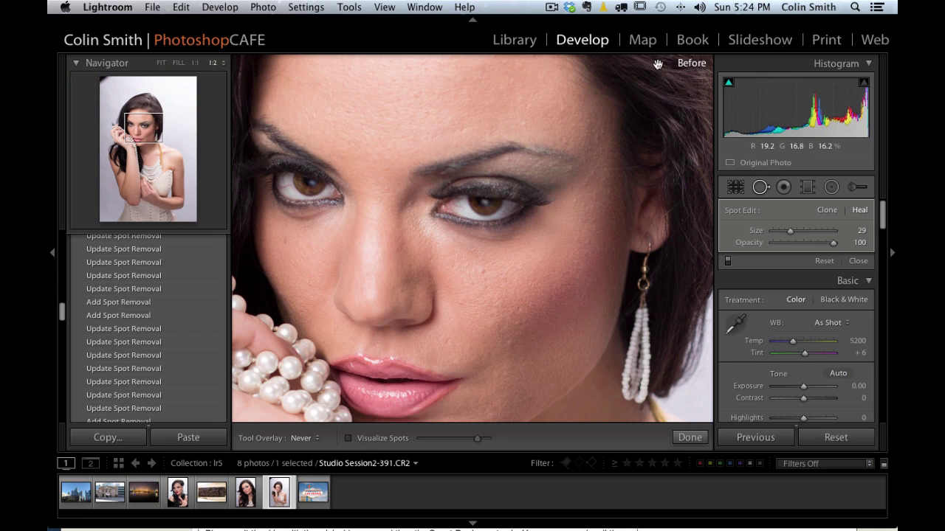
key("backslash")
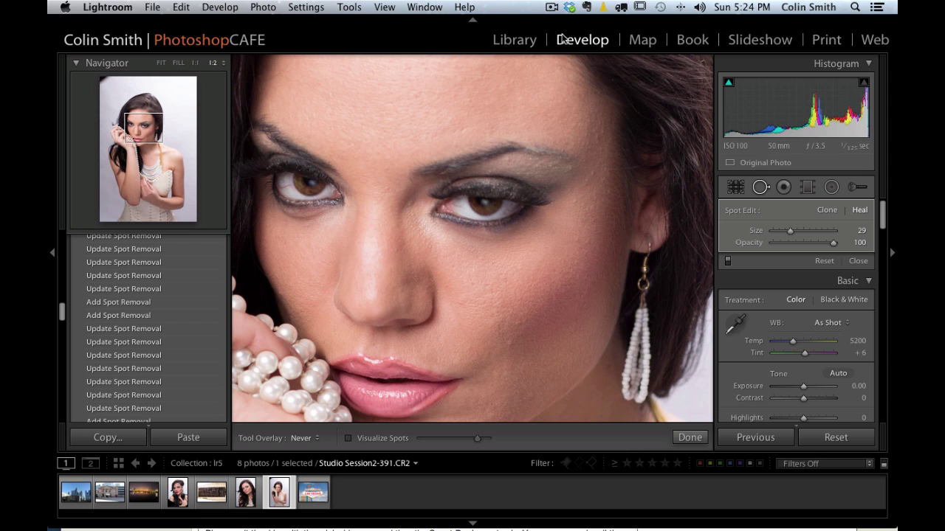
- Select the Las Vegas sign photo in the Library grid, fit it in view, and open it in Develop
left_click(515, 40)
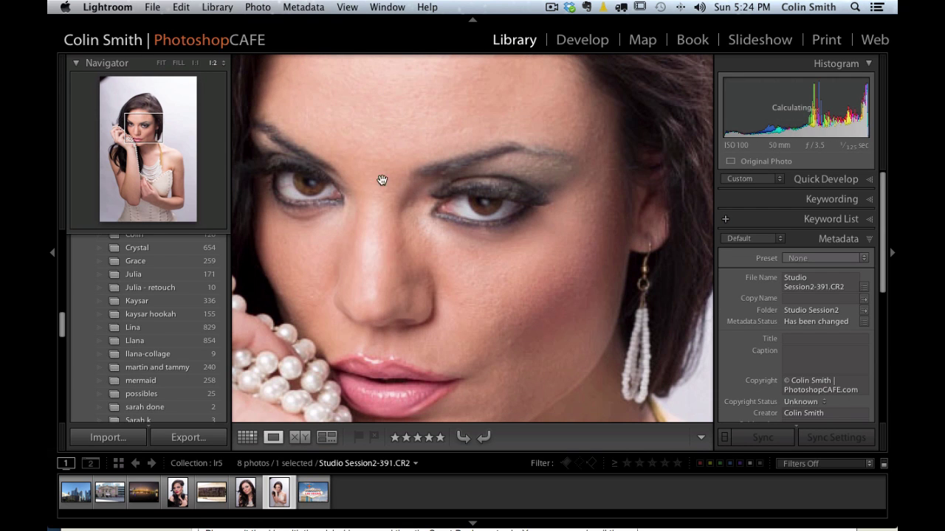
left_click_drag(59, 325, 61, 385)
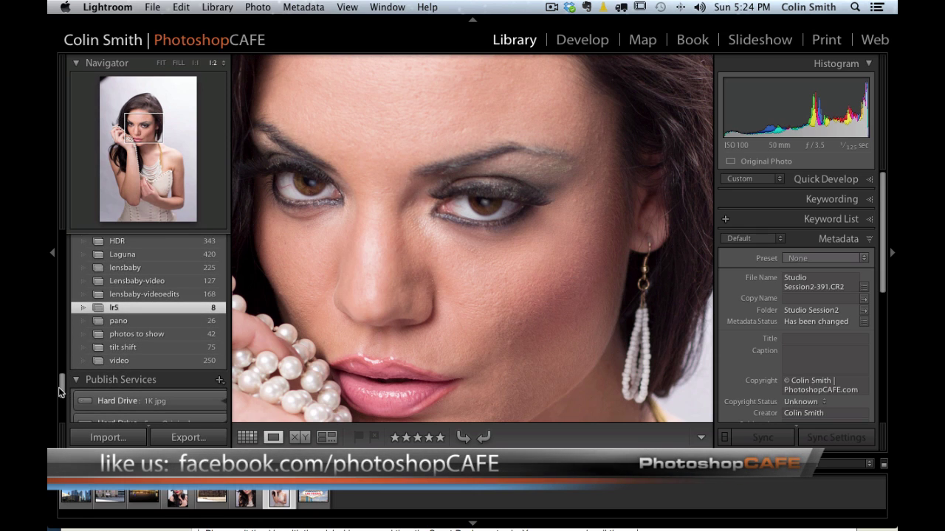
key("g")
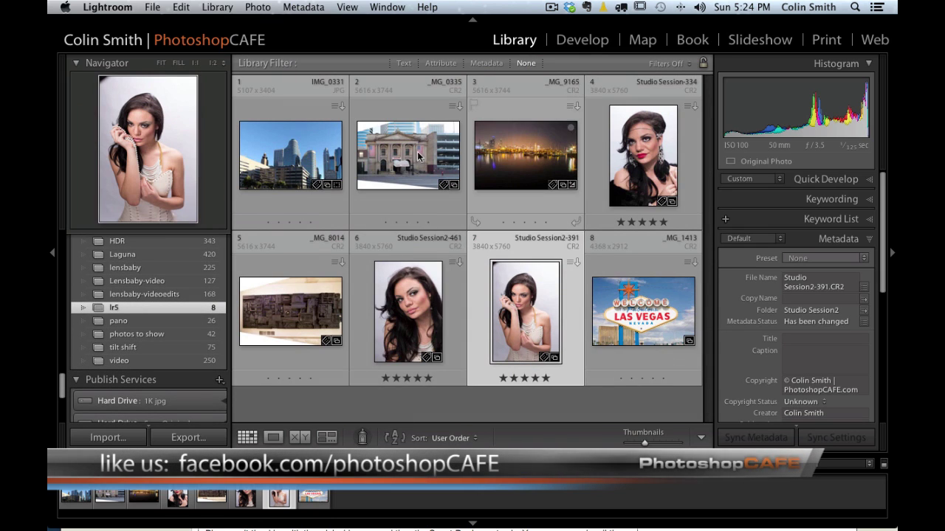
left_click(632, 316)
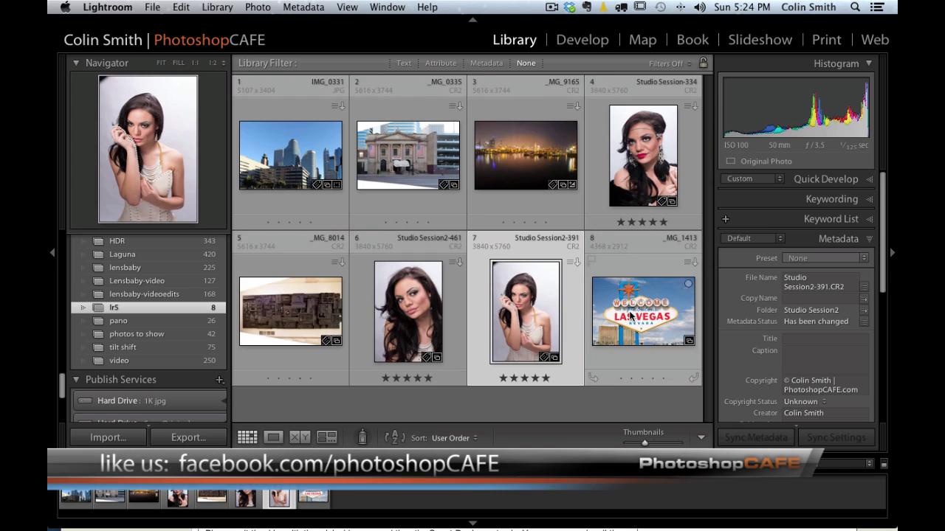
key("z")
left_click(522, 213)
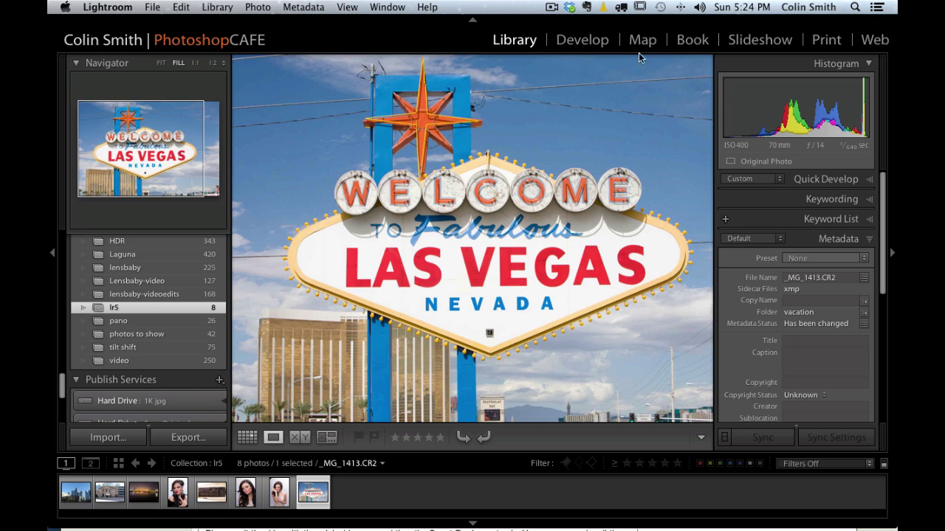
left_click(583, 40)
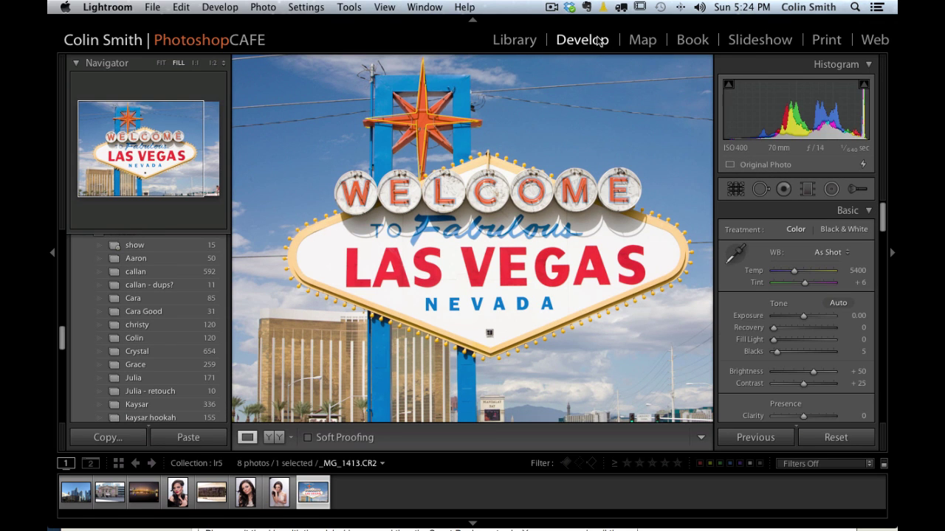
- Enable Spot Removal, enlarge the Heal brush to size 65, and heal a spot on the power wire
left_click(759, 190)
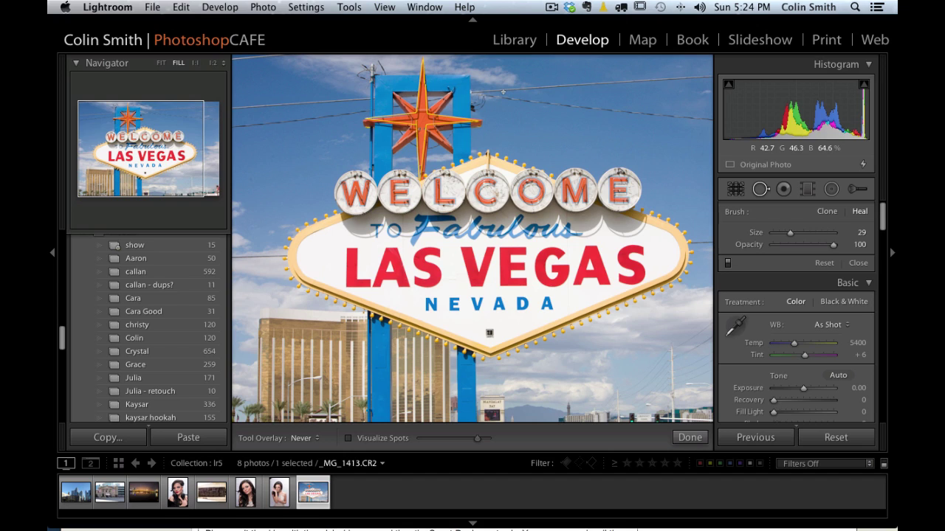
scroll(503, 92, "up", 5)
left_click(481, 93)
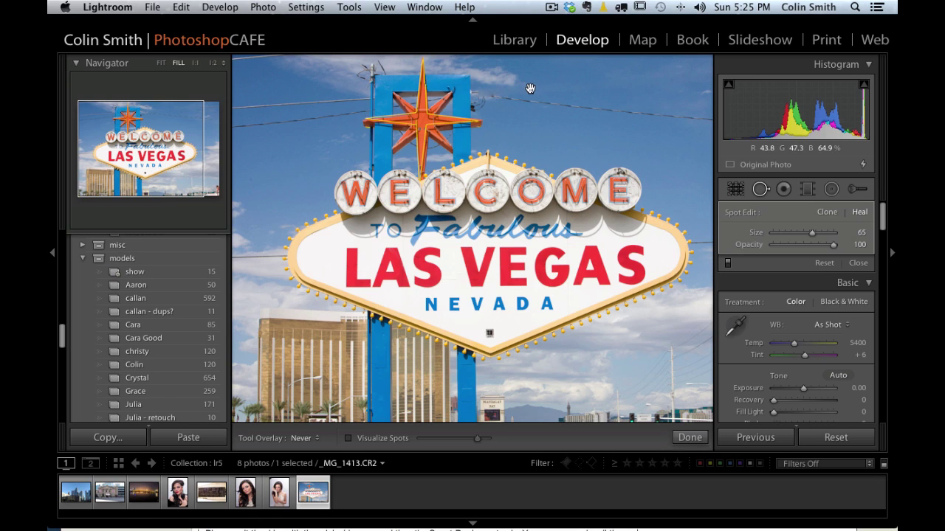
- Try lowering the spot's opacity, then undo that change and hide the spot outlines
left_click_drag(834, 245, 854, 257)
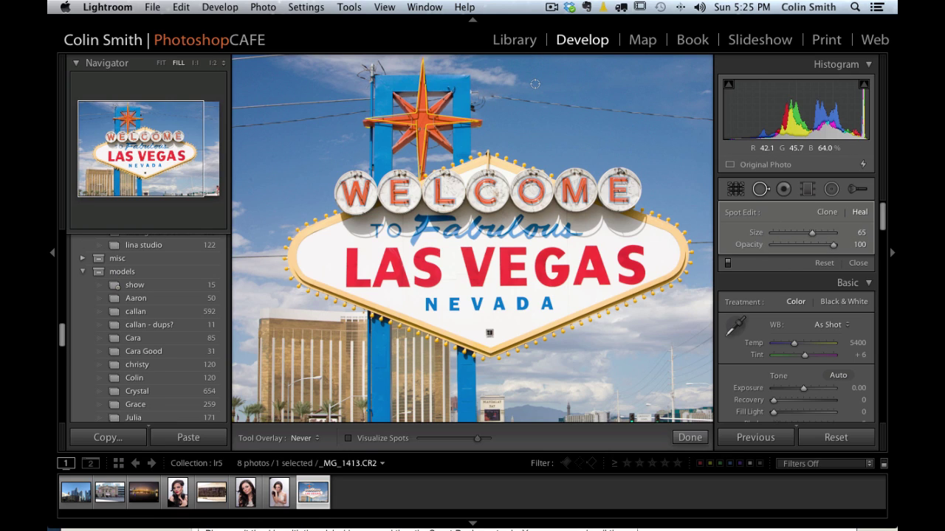
key("h")
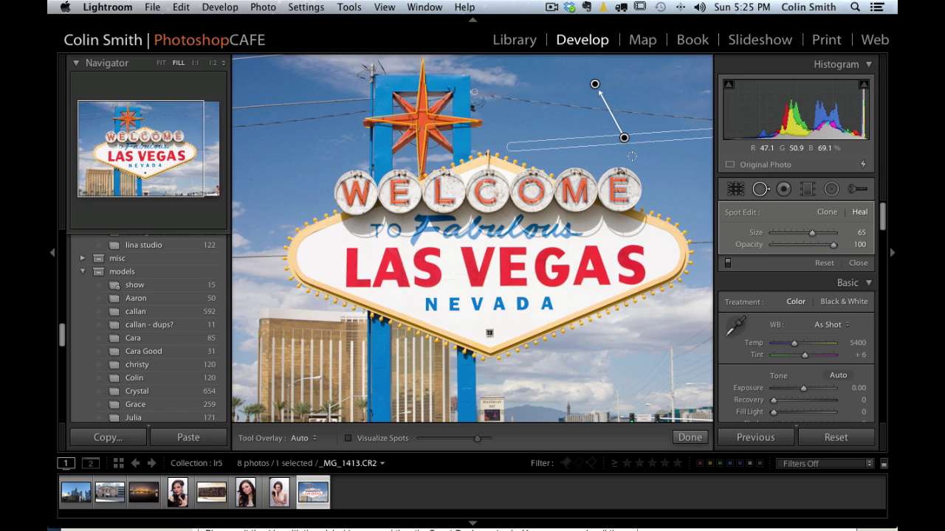
key("super+z")
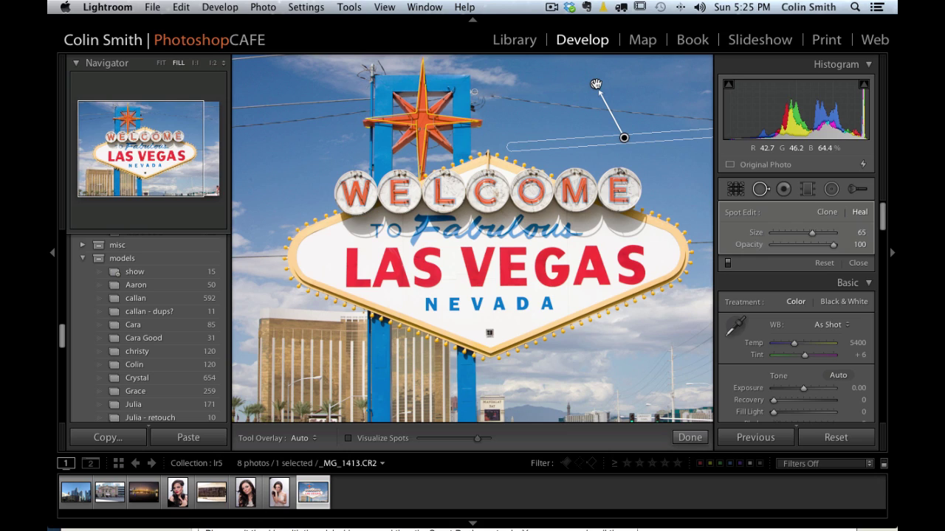
key("h")
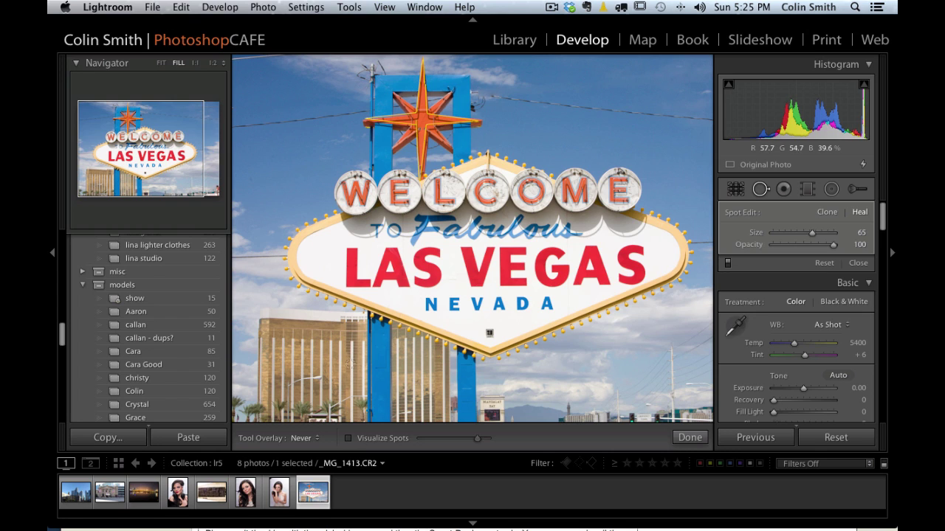
key("a")
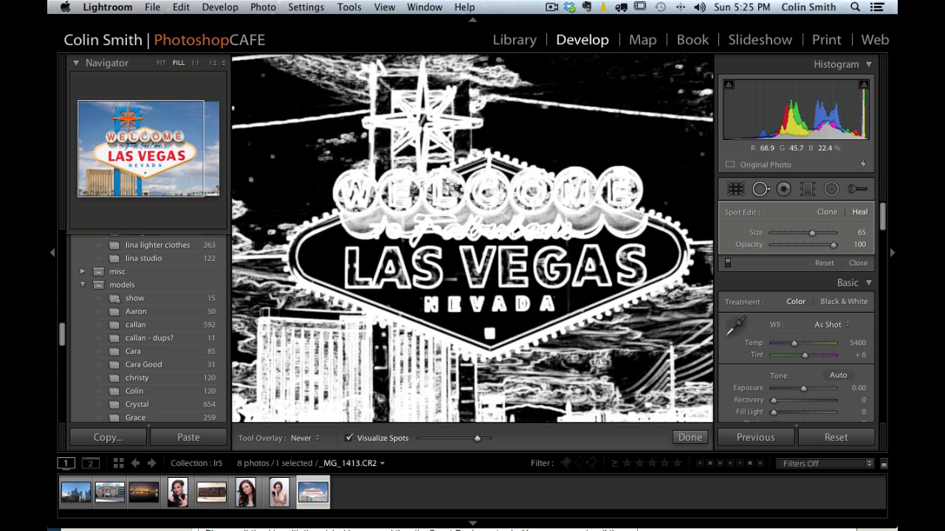
left_click(161, 62)
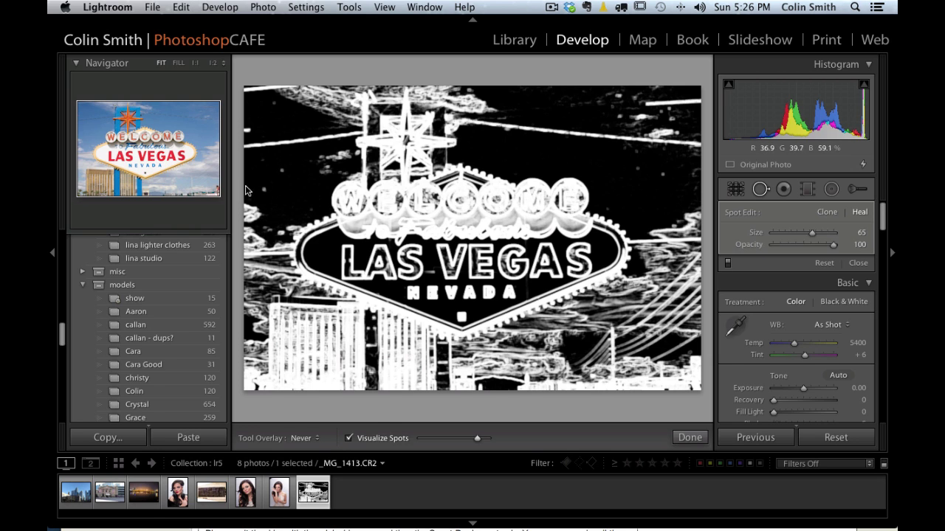
left_click_drag(477, 438, 447, 440)
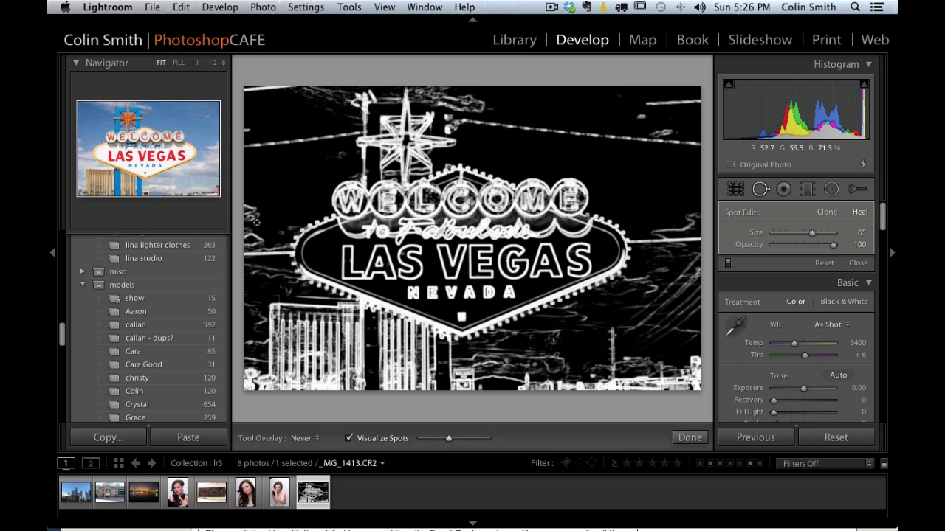
left_click(349, 439)
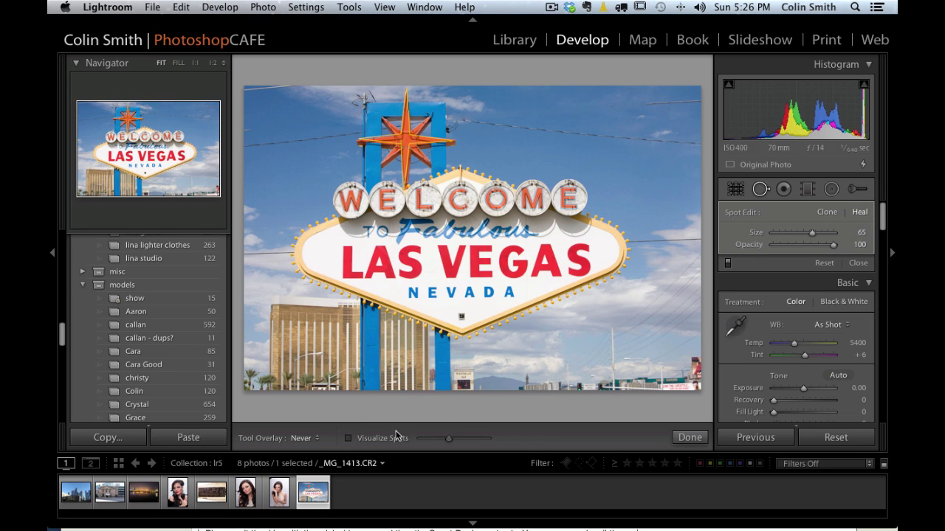
left_click(373, 437)
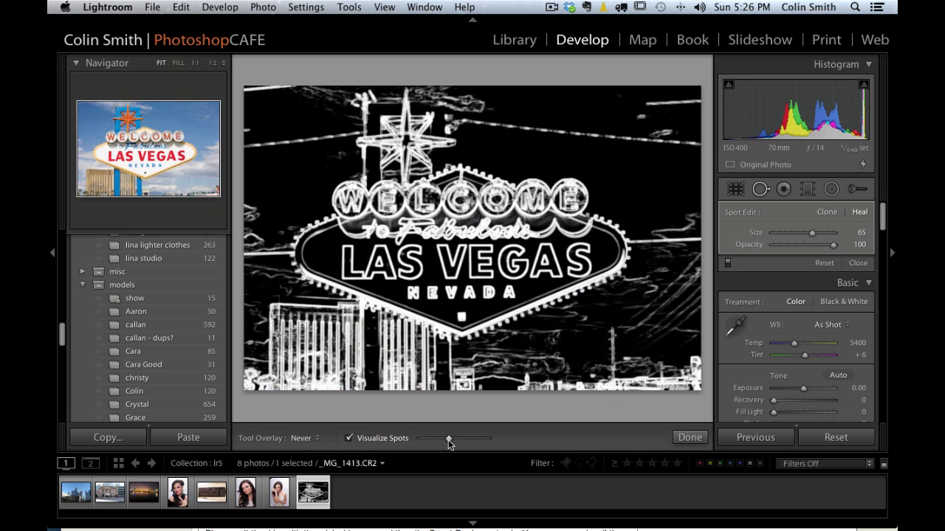
left_click_drag(448, 440, 465, 441)
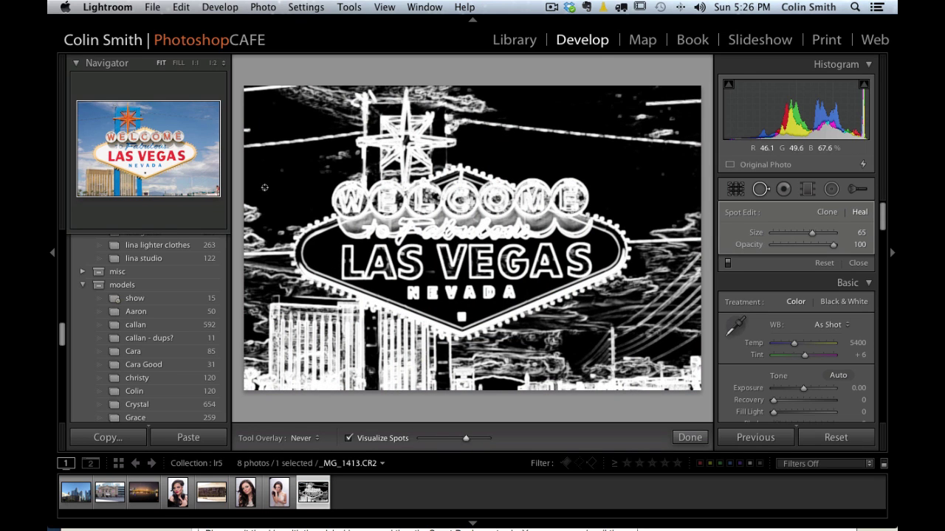
left_click(349, 438)
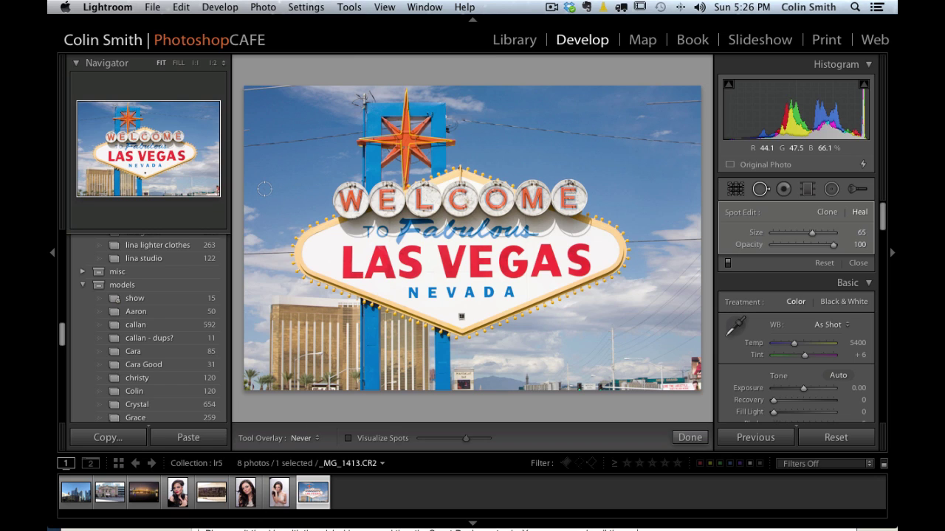
scroll(266, 188, "up", 2)
- Enlarge the brush and paint out the horizontal and vertical wires right of the sign
scroll(284, 172, "up", 3)
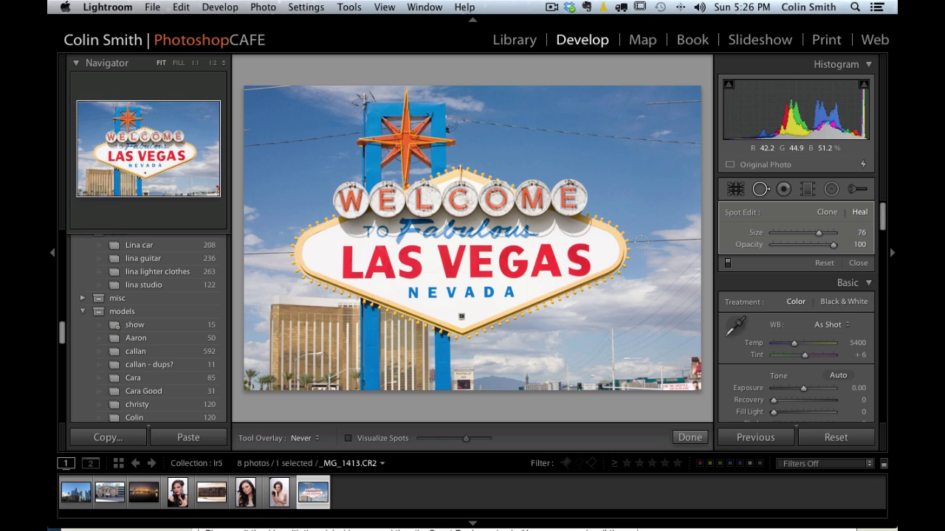
left_click_drag(640, 242, 699, 239)
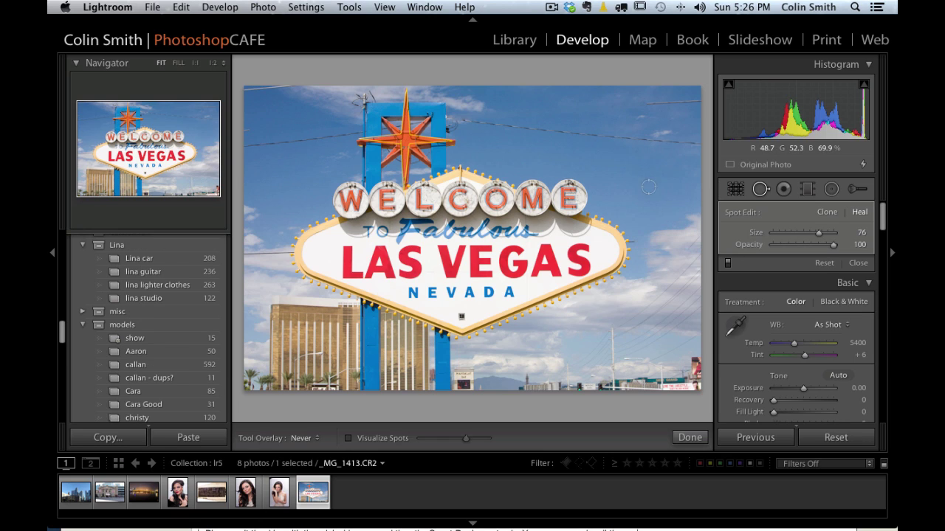
left_click_drag(608, 152, 609, 220)
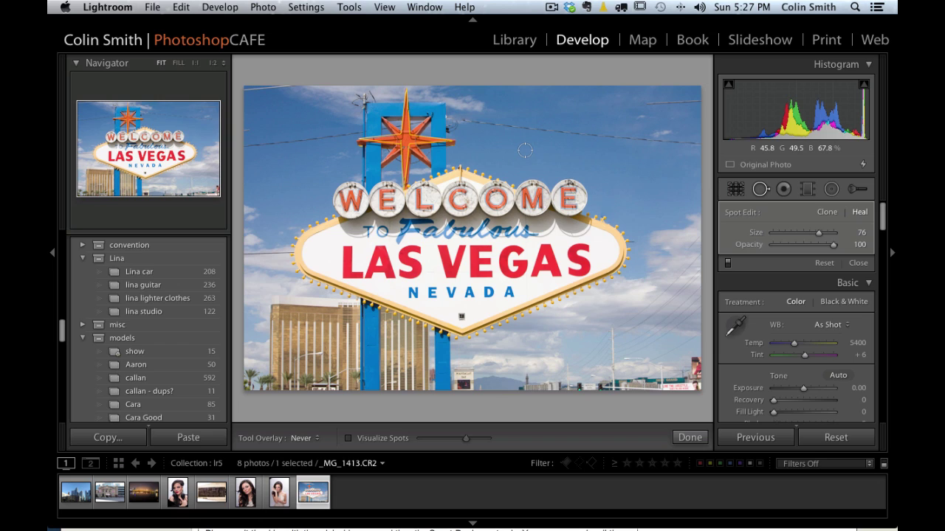
- Resize the brush to 81 and heal one more spot on the wire in the sky
key("alt")
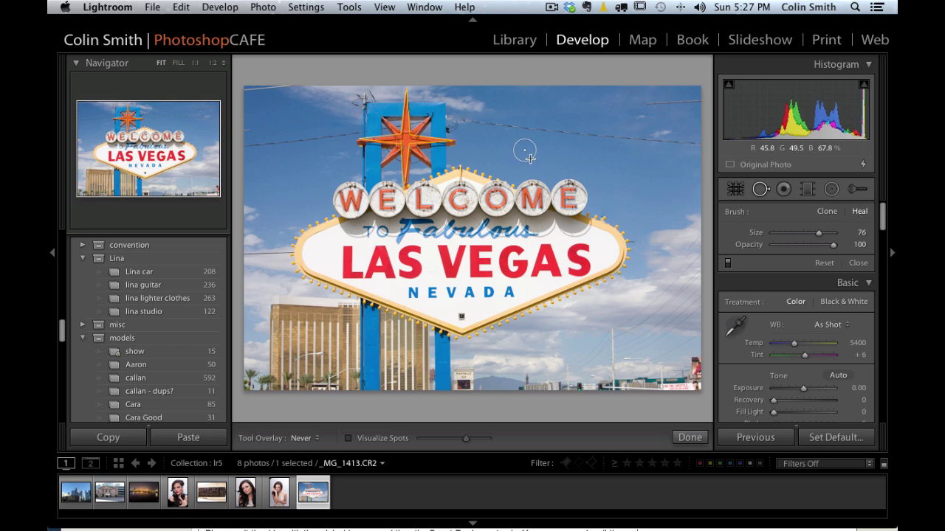
scroll(530, 157, "up", 3)
scroll(533, 154, "down", 3)
scroll(525, 152, "up", 1)
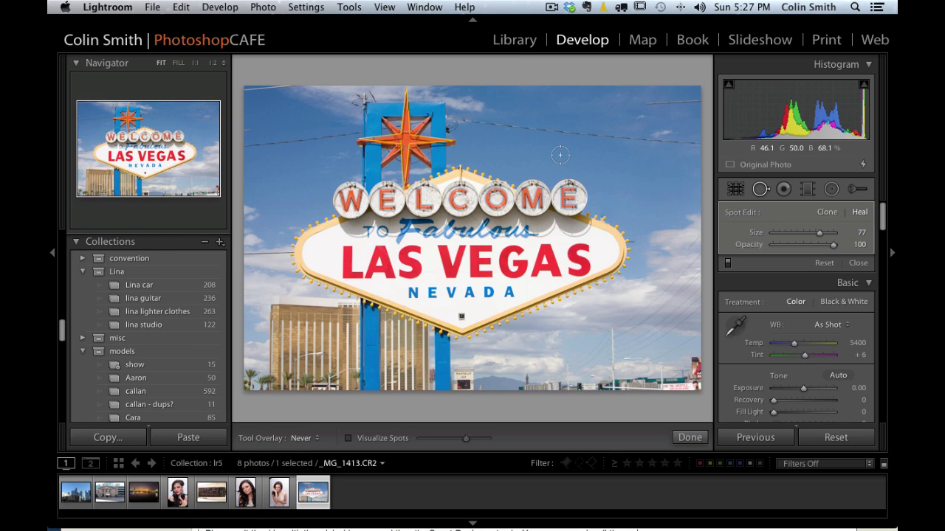
key("shift")
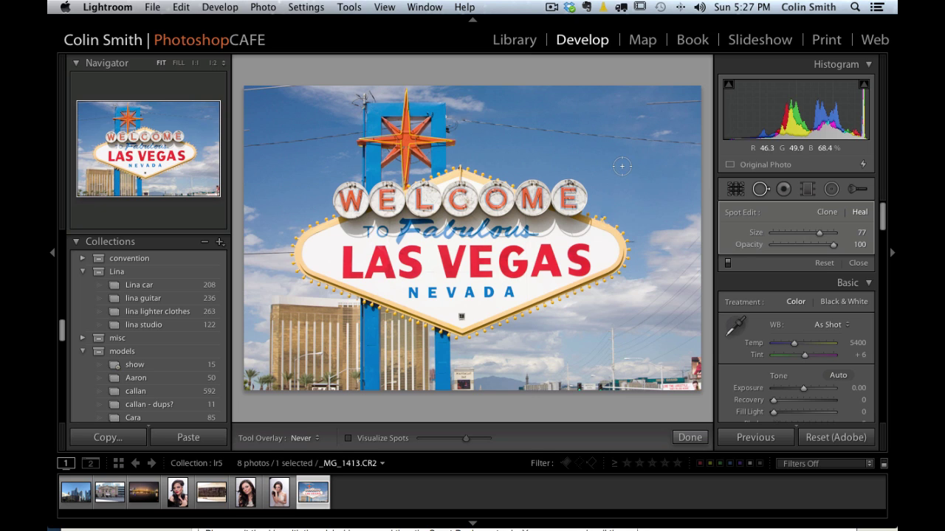
left_click(644, 199)
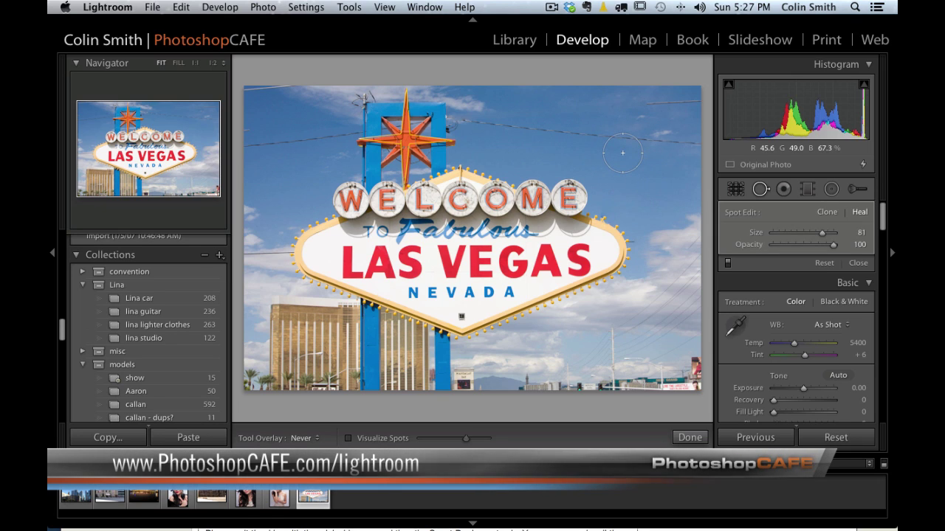